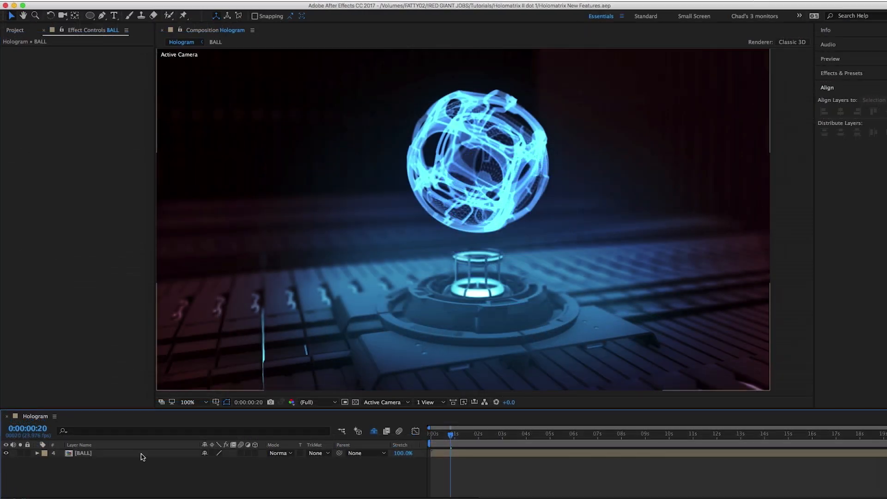
Apply the uni.Holomatrix II effect to the BALL layer and turn on its Alpha Edge Fix option
left_click(141, 455)
left_click(192, 5)
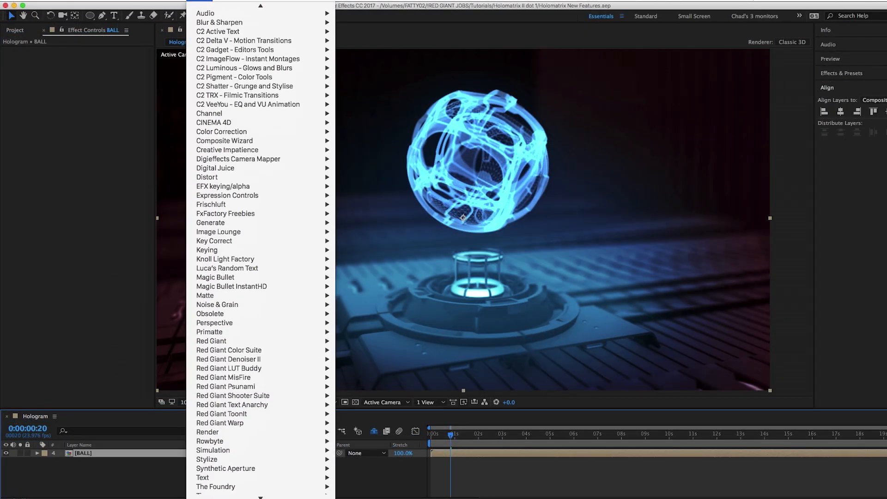
mouse_move(266, 442)
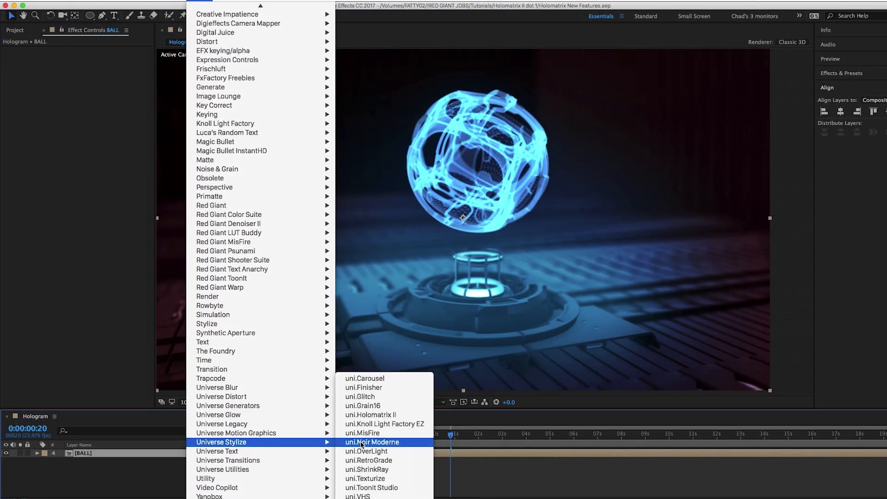
left_click(385, 415)
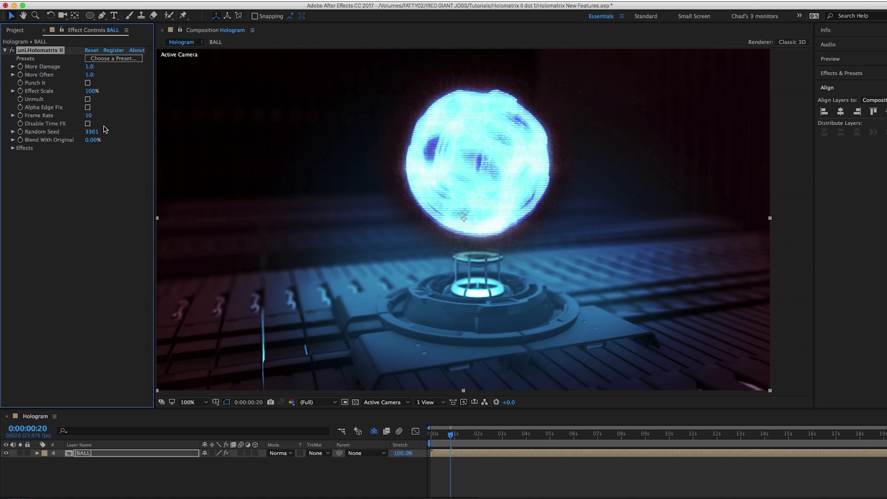
left_click(87, 107)
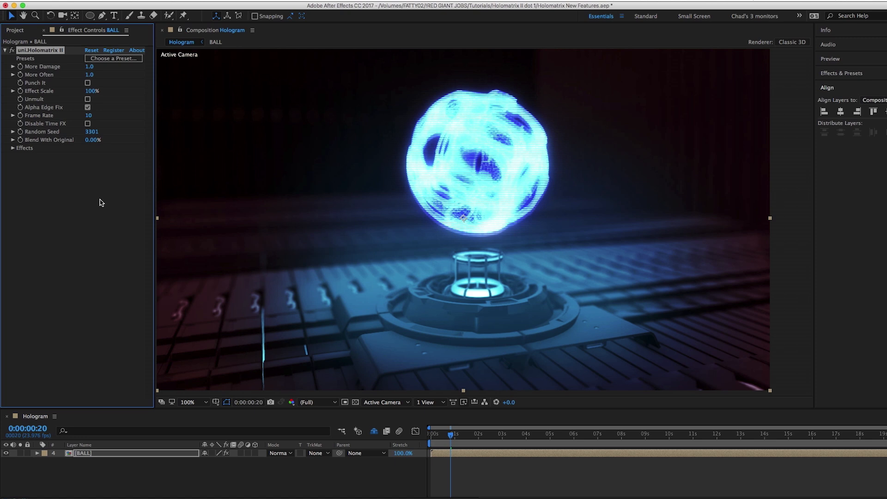
Browse the Holomatrix II presets from the Hologram group through Screens, HUD, and Glitches & Distortions, without applying one
left_click(112, 59)
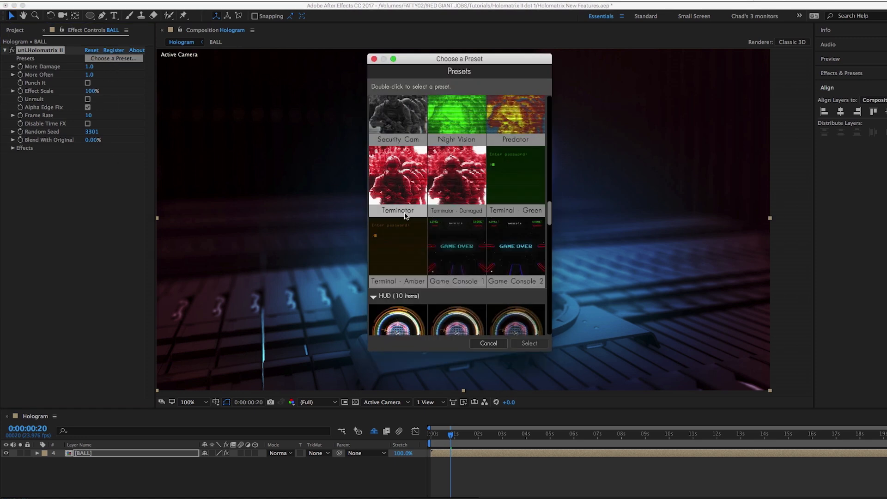
scroll(538, 106, "down", 3)
scroll(537, 106, "up", 5)
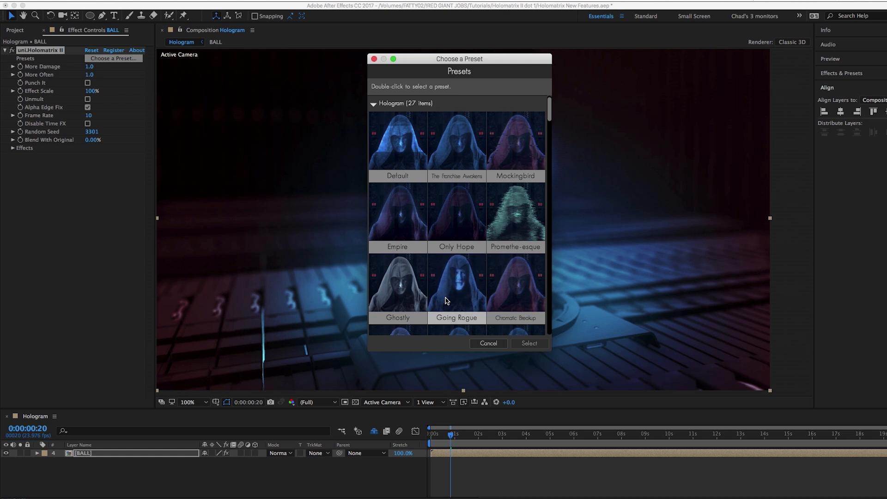
scroll(444, 291, "down", 2)
scroll(443, 290, "down", 6)
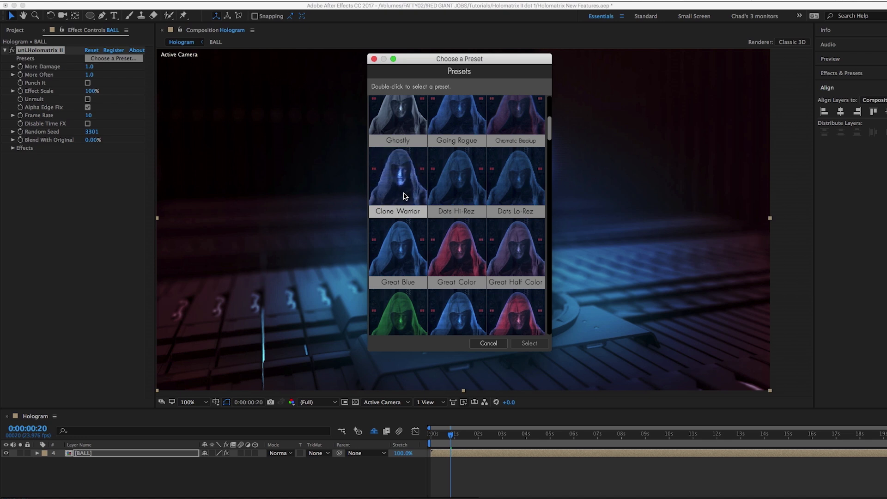
scroll(412, 206, "down", 10)
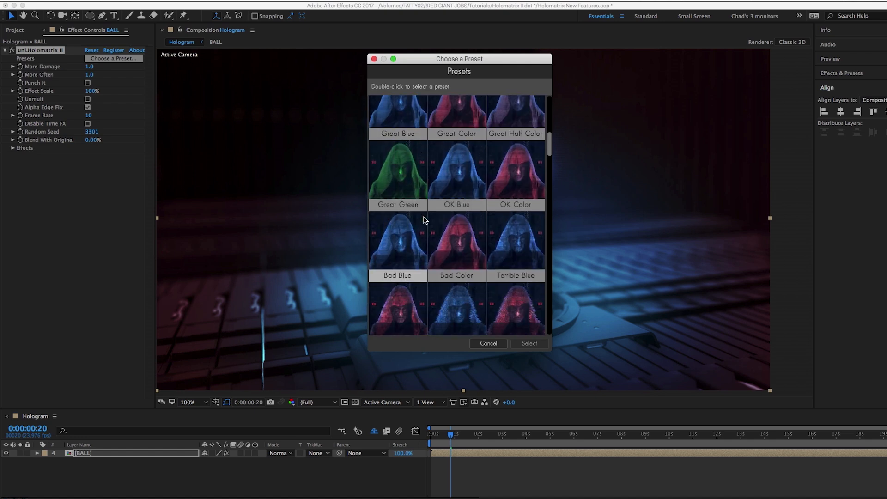
scroll(425, 220, "down", 10)
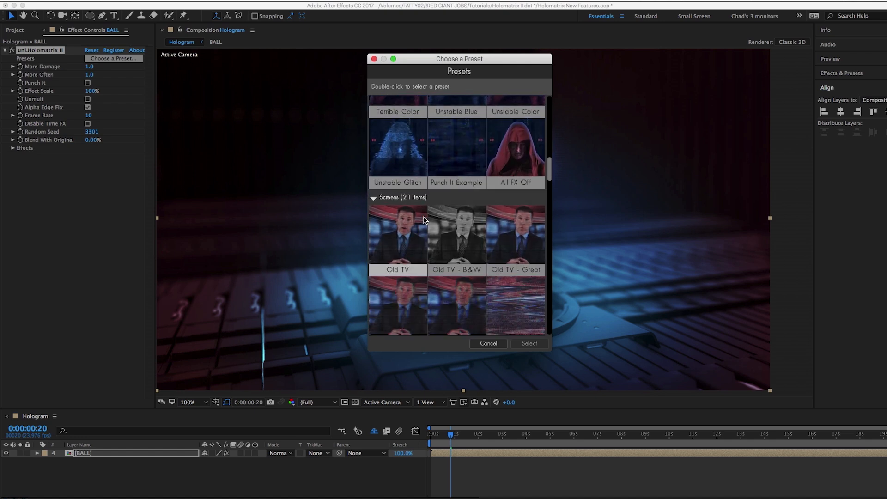
scroll(425, 220, "down", 15)
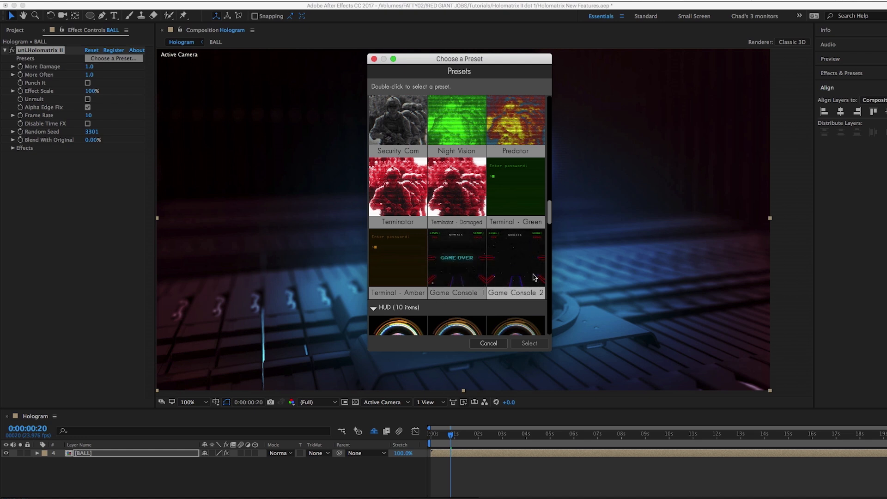
scroll(530, 271, "down", 2)
scroll(530, 268, "down", 20)
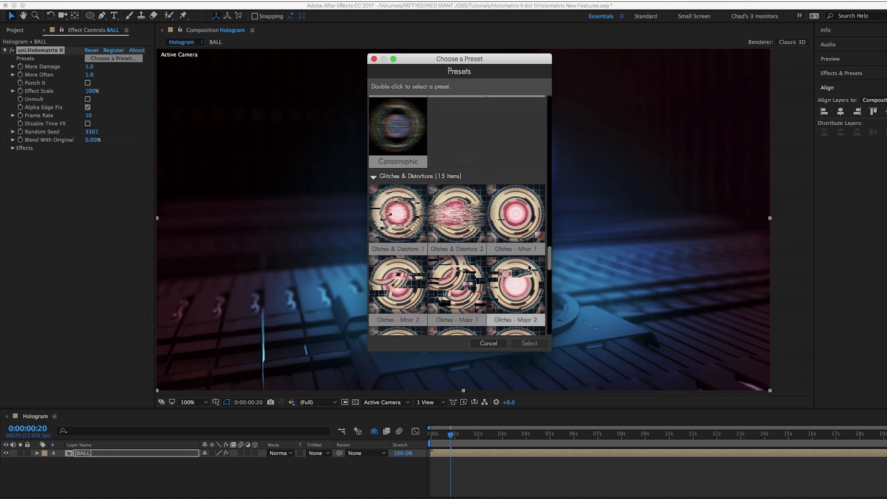
scroll(529, 268, "down", 9)
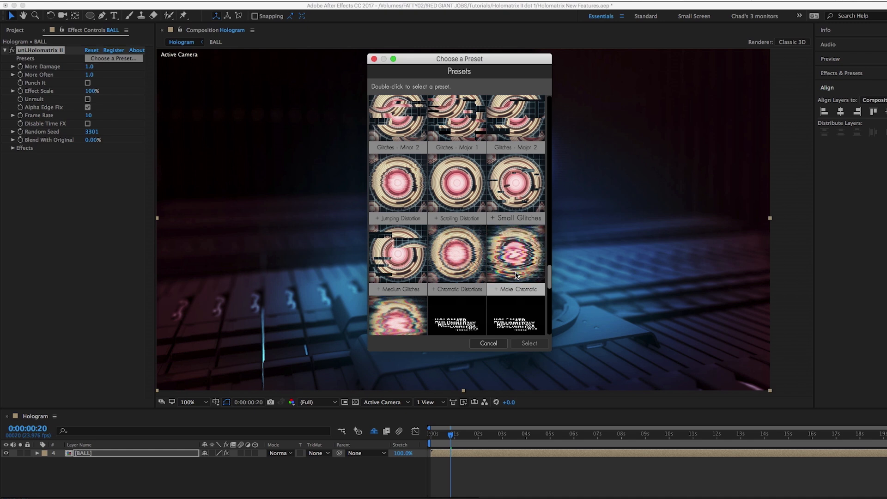
scroll(517, 275, "down", 3)
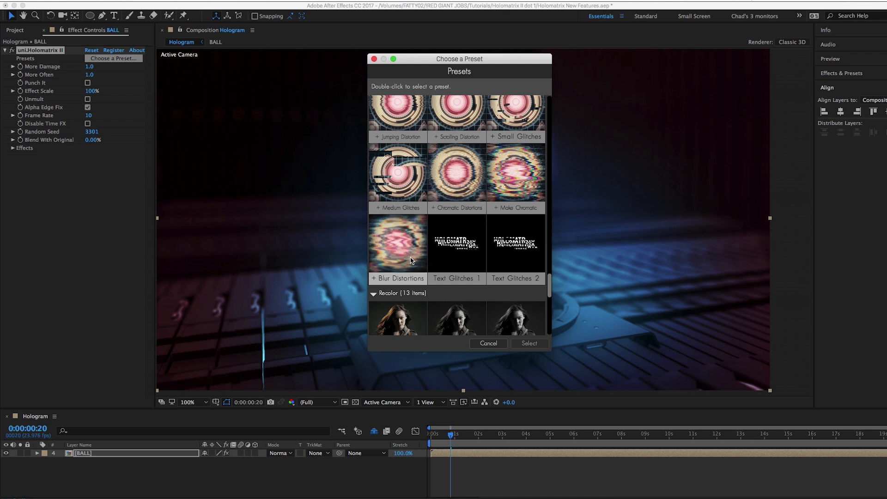
left_click(483, 344)
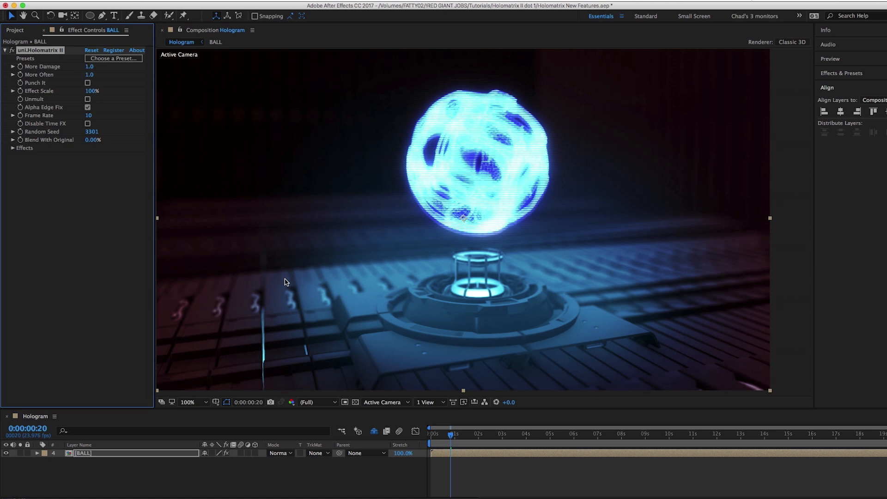
Move the current time to 0:00:00:15, enable Traveling Distortion in the Holomatrix II effect and reveal its settings
left_click_drag(451, 436, 447, 437)
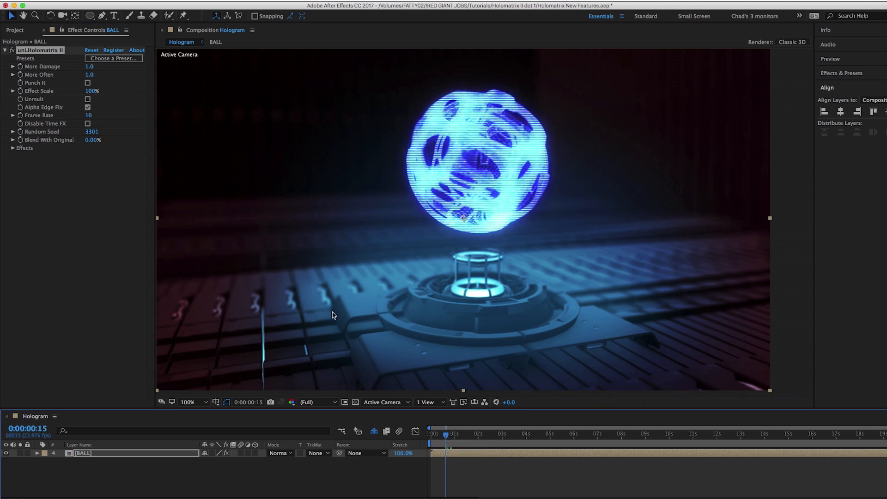
left_click(13, 148)
scroll(12, 151, "down", 4)
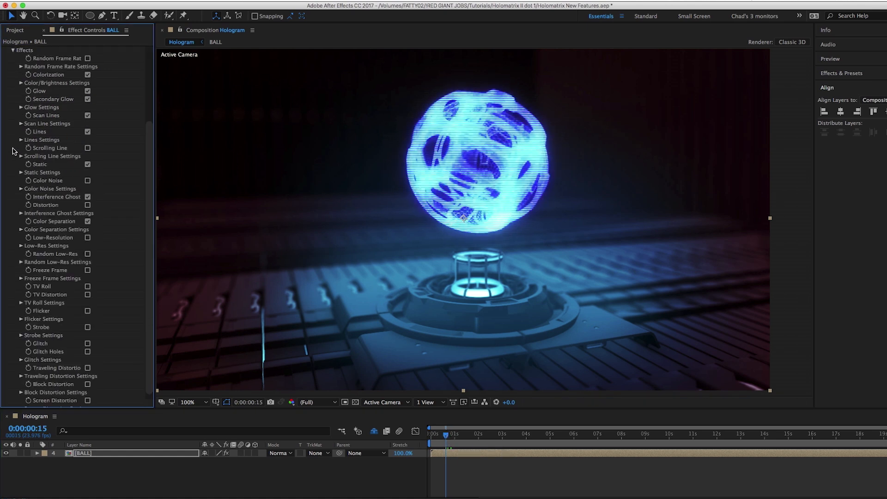
left_click(87, 362)
left_click(21, 370)
scroll(24, 370, "down", 8)
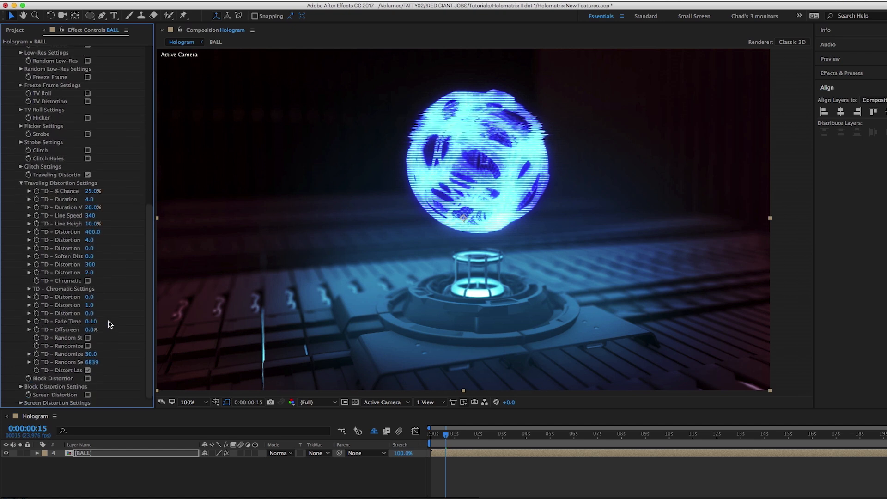
Set the Traveling Distortion's Distortion Blur Amount to 12.0, Distortion Blur Falloff to 100.0 and Soften Distortion Map to 1.0
left_click_drag(156, 261, 234, 262)
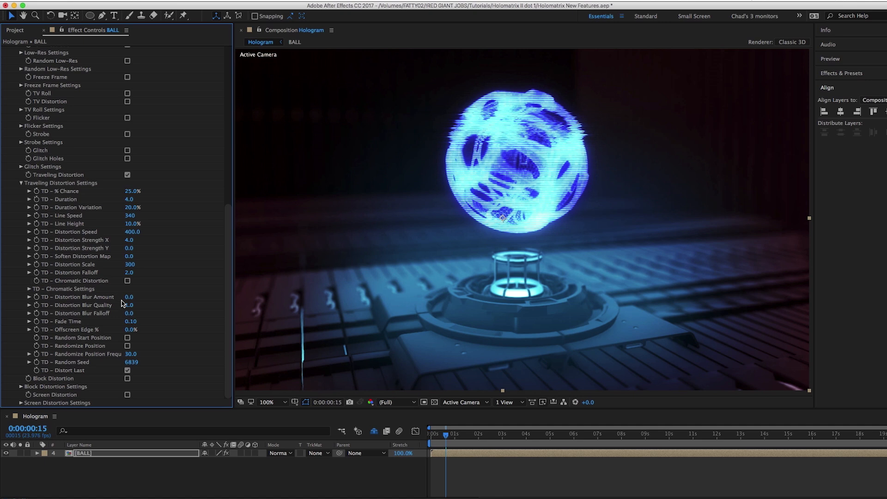
left_click_drag(131, 296, 138, 298)
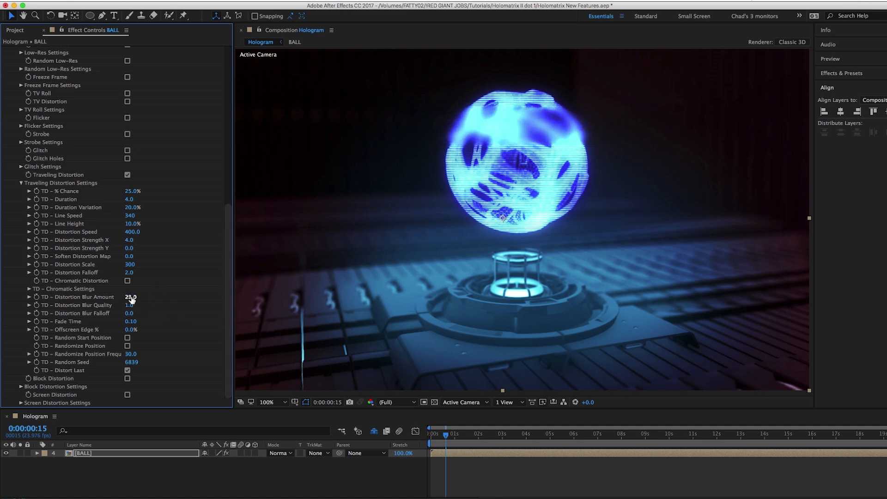
left_click_drag(129, 317, 190, 312)
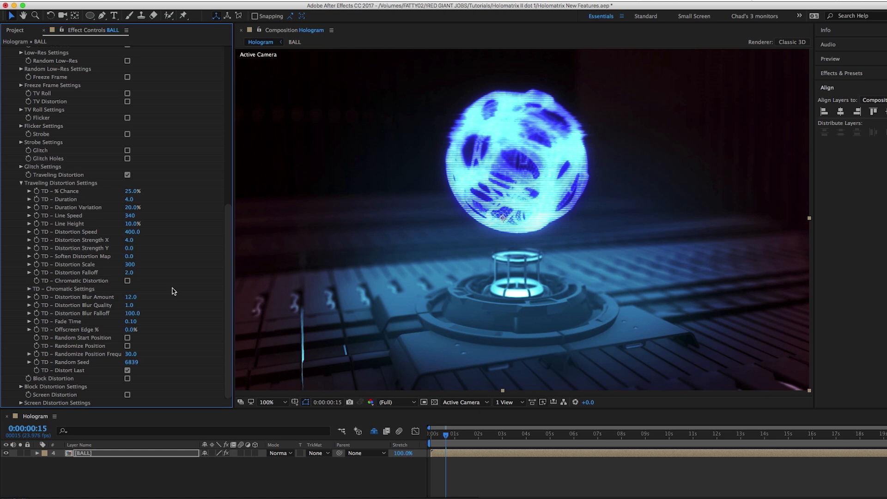
left_click_drag(131, 256, 152, 257)
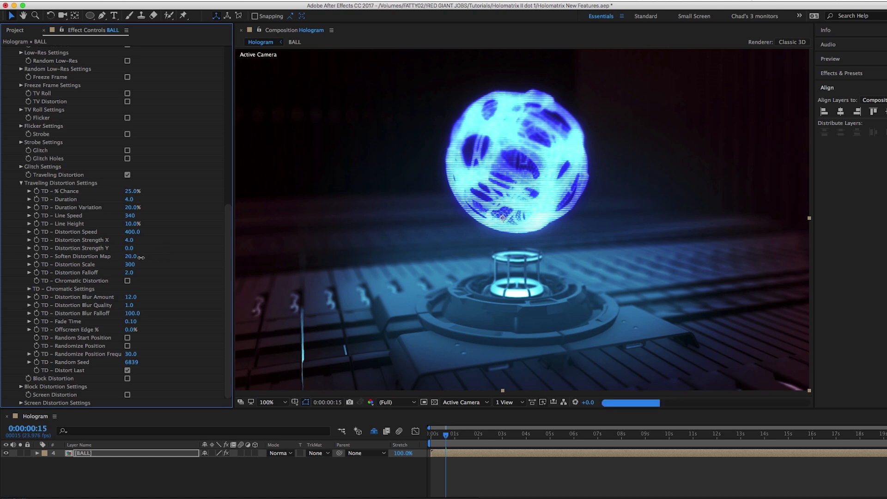
left_click_drag(138, 257, 131, 257)
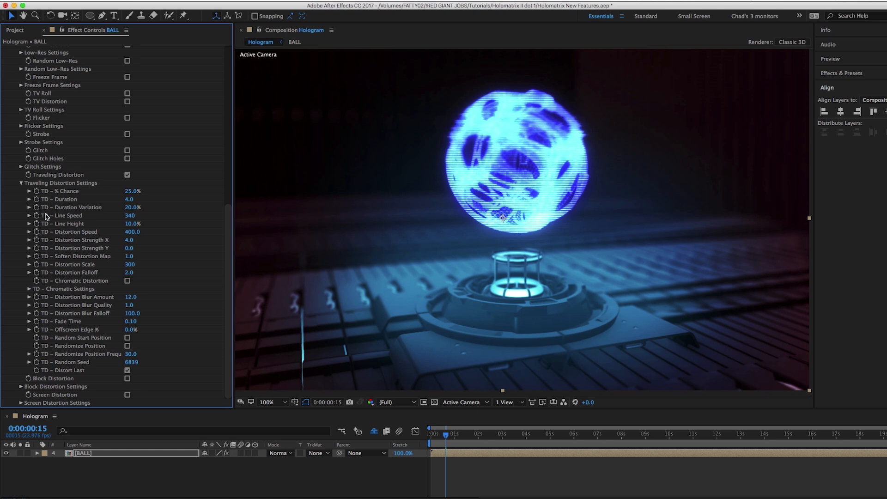
left_click(21, 183)
Try Scan Line Feather at 8 and reset it to 3, and try Scan Line Blur at 64 and reset it to 0
left_click(21, 118)
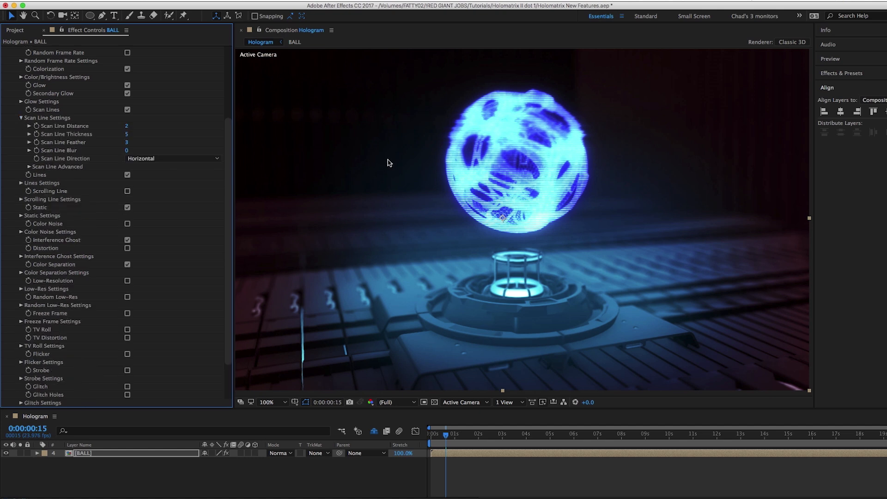
scroll(388, 164, "up", 2)
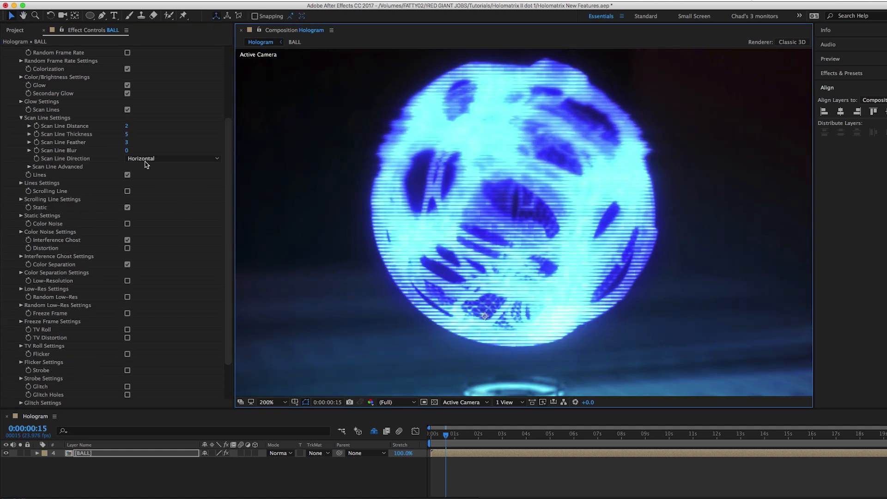
left_click(127, 143)
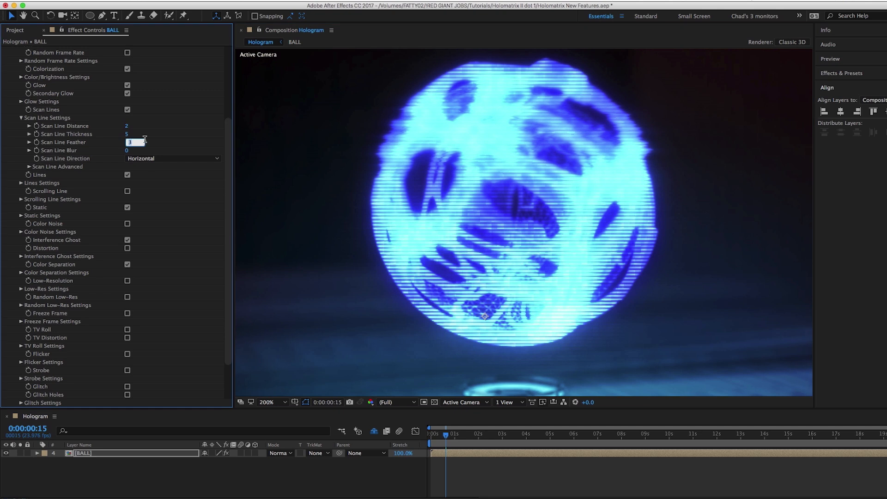
type("8")
key("Return")
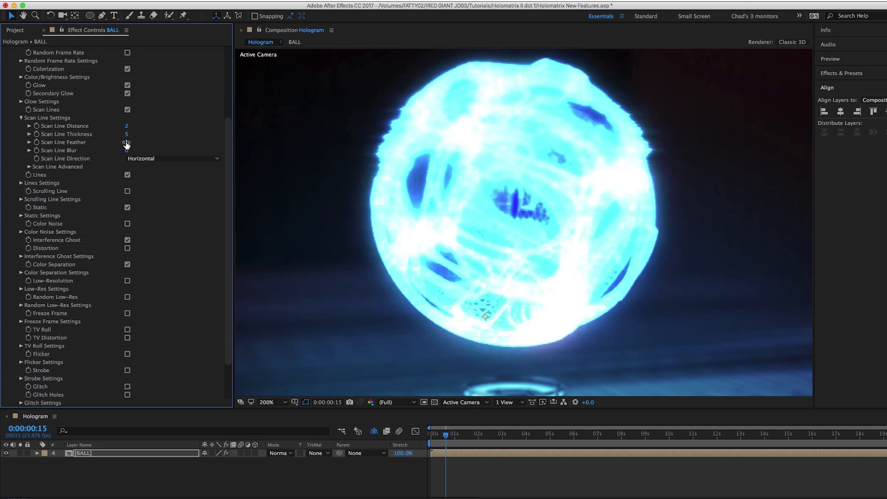
left_click(127, 143)
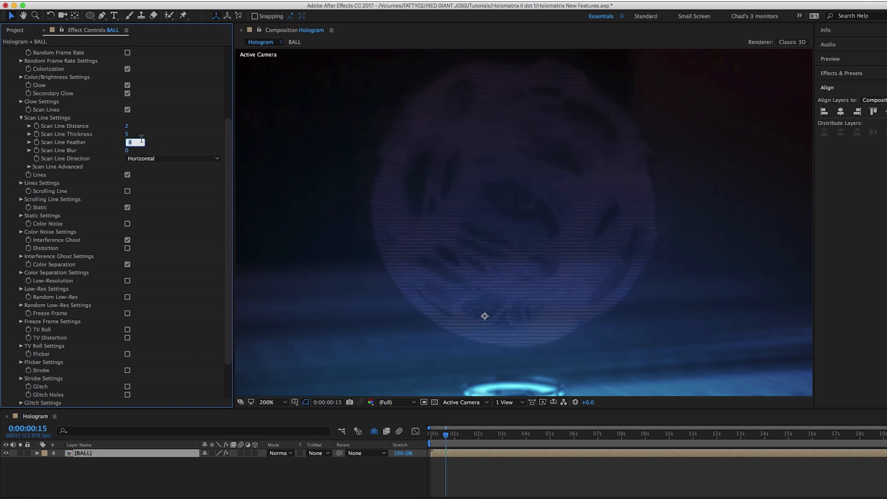
type("3")
key("Return")
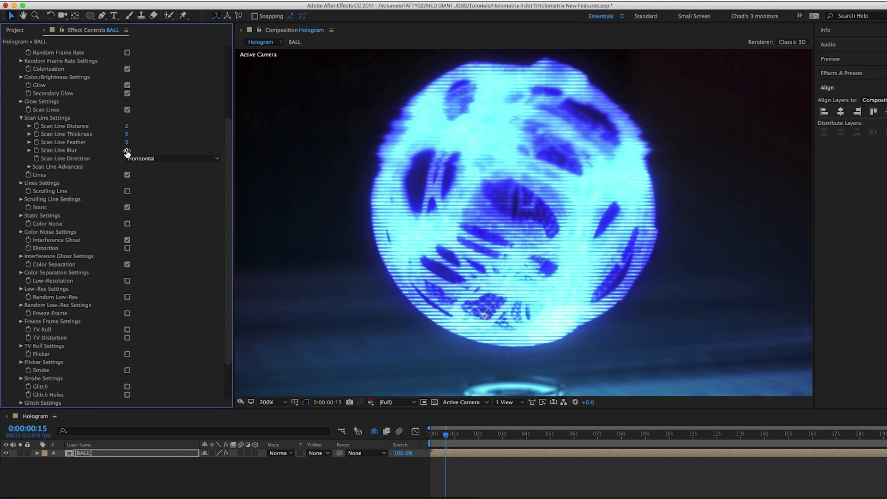
left_click_drag(130, 151, 145, 149)
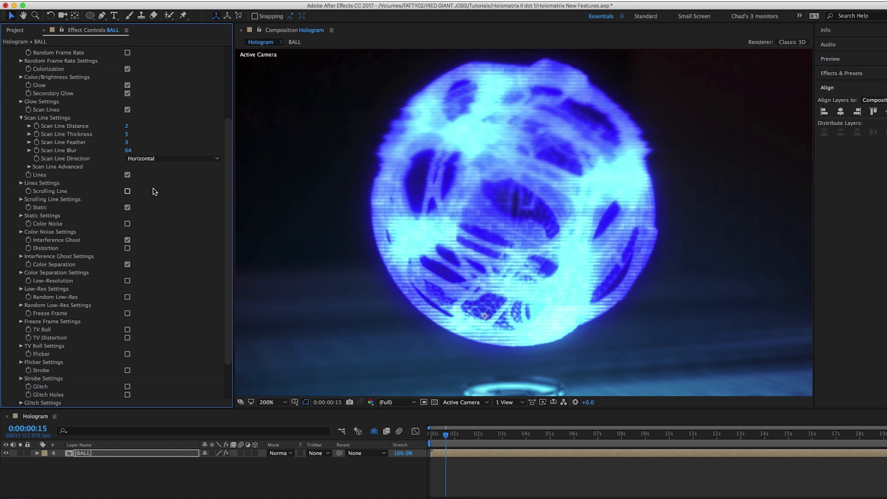
left_click_drag(128, 151, 100, 154)
Enable Chromatic Distortion within the Traveling Distortion settings and adjust its Displace Red X value
scroll(175, 221, "down", 4)
scroll(176, 222, "up", 1)
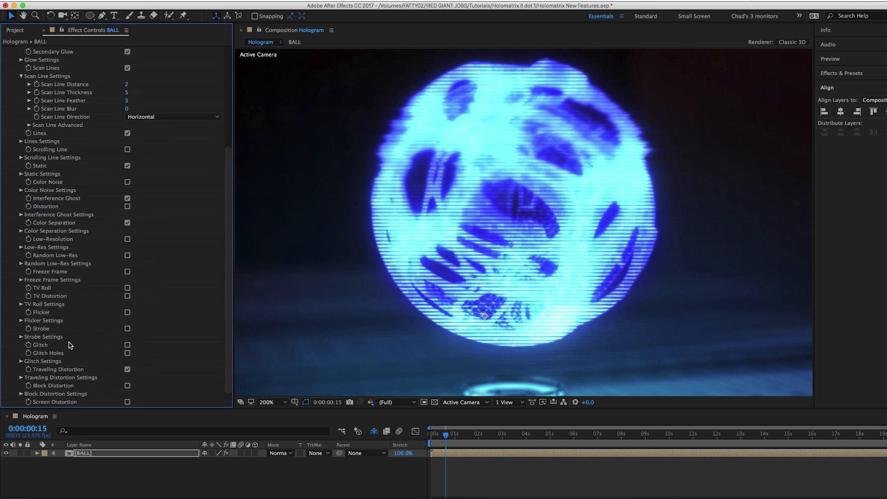
left_click(20, 379)
scroll(188, 312, "down", 15)
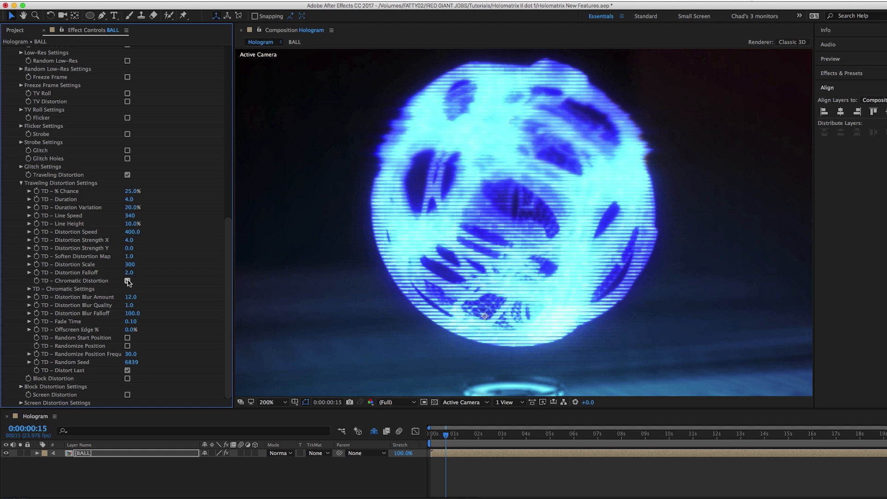
left_click(127, 281)
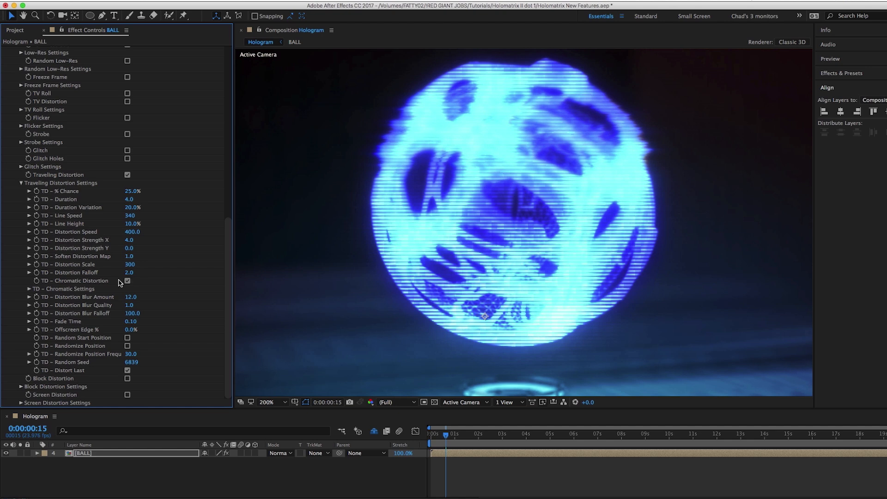
left_click(29, 289)
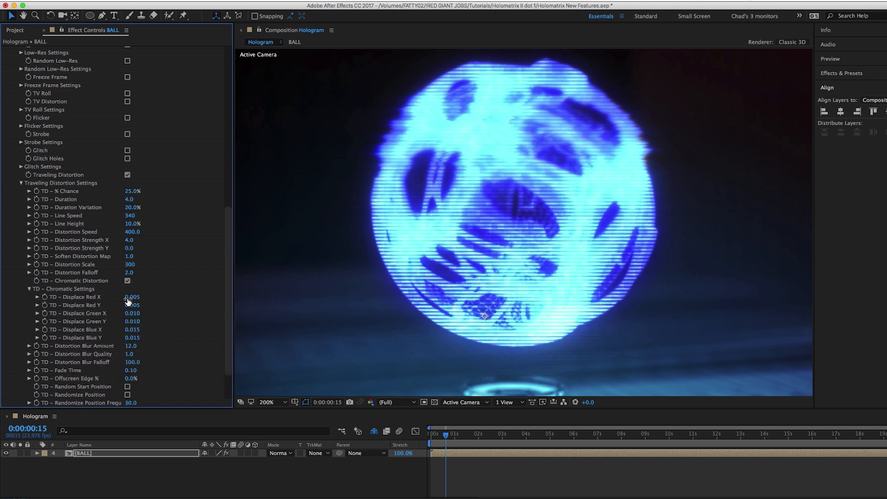
left_click_drag(130, 297, 132, 296)
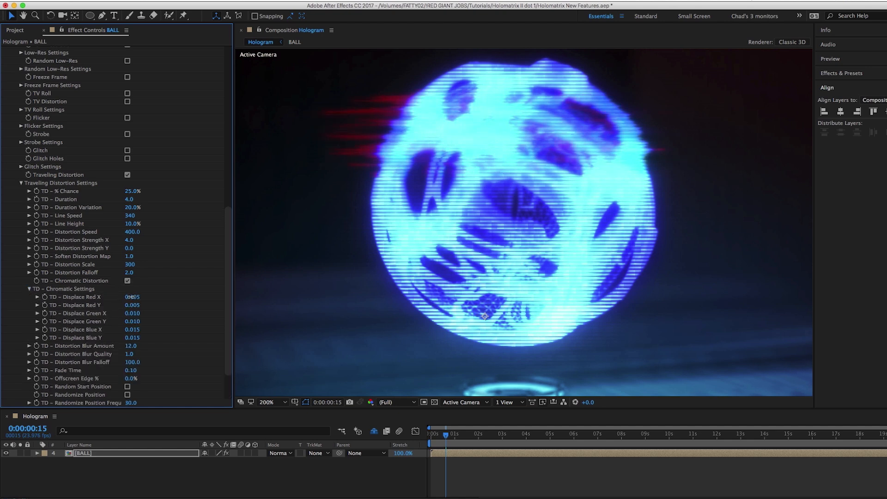
left_click_drag(125, 297, 120, 297)
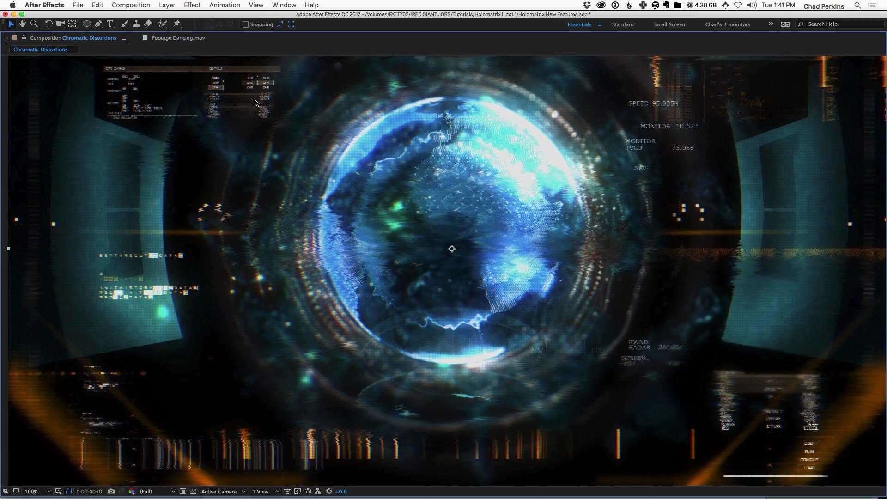
Preview the Chromatic Distortions composition and examine the Block Distortion and Screen Distortion settings of the BALL layer's effect
key("space")
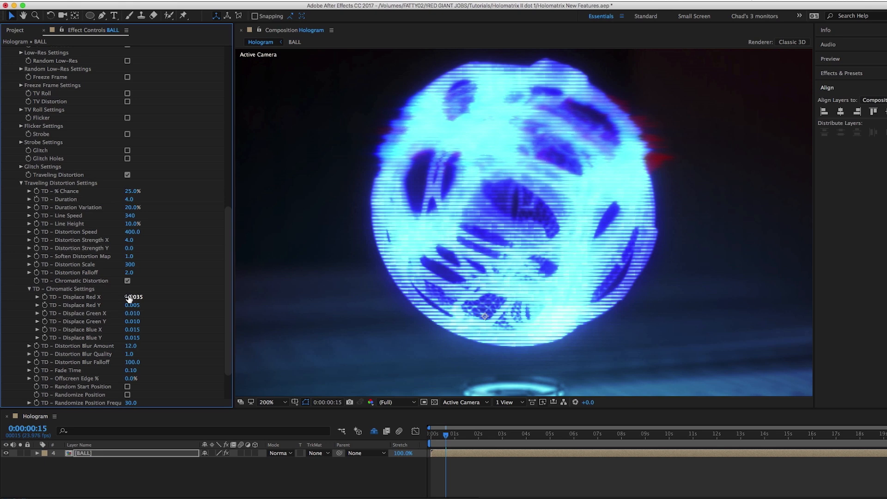
left_click(21, 183)
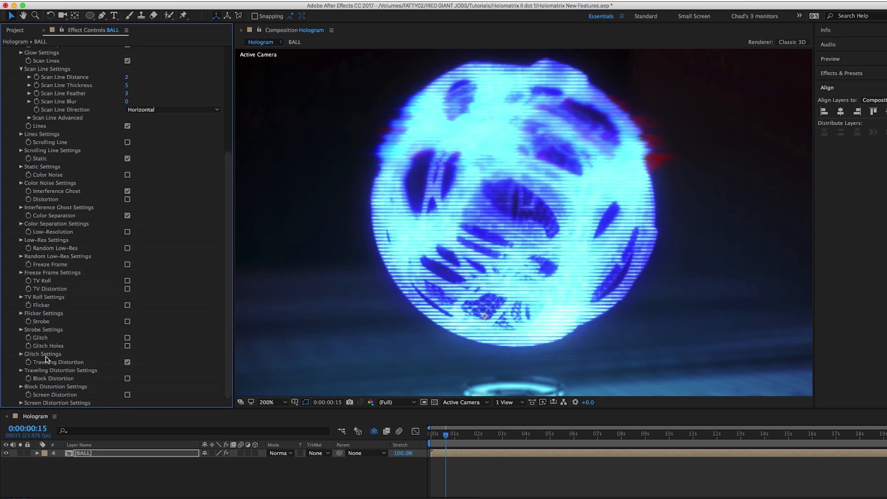
left_click(21, 386)
scroll(35, 376, "down", 5)
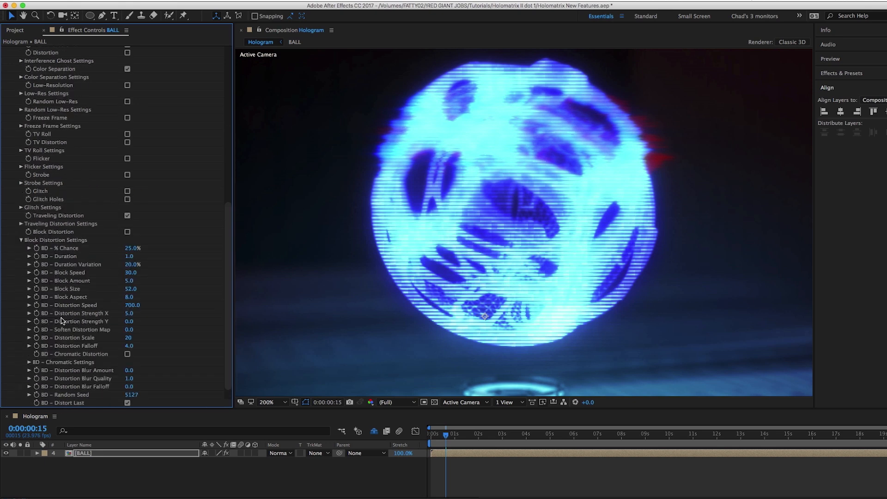
left_click(21, 240)
left_click(21, 404)
scroll(116, 370, "down", 5)
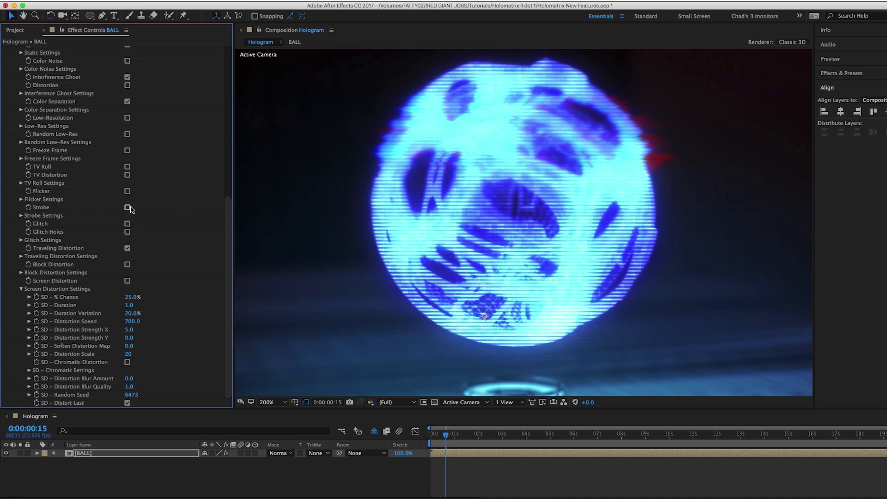
Enable Strobe with Opacity Min at 59% and Opacity Max at 92%, and preview it with Fade Instead of Strobe turned on
left_click(21, 216)
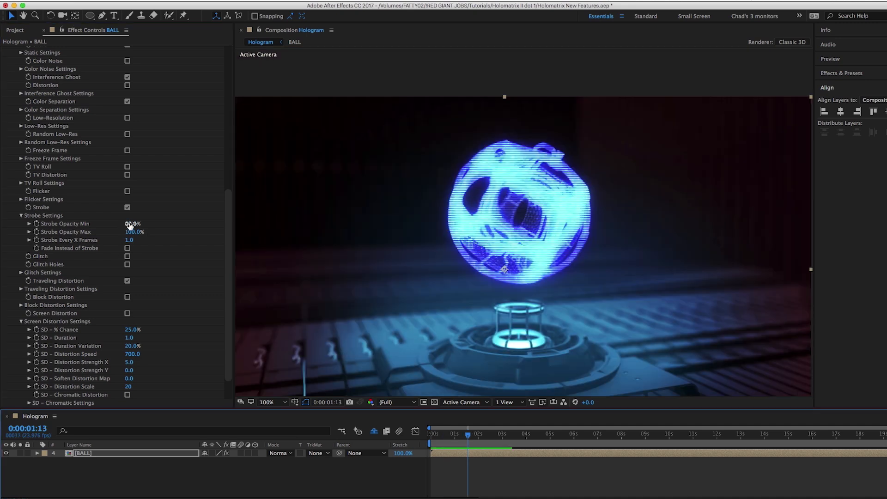
left_click_drag(131, 230, 126, 231)
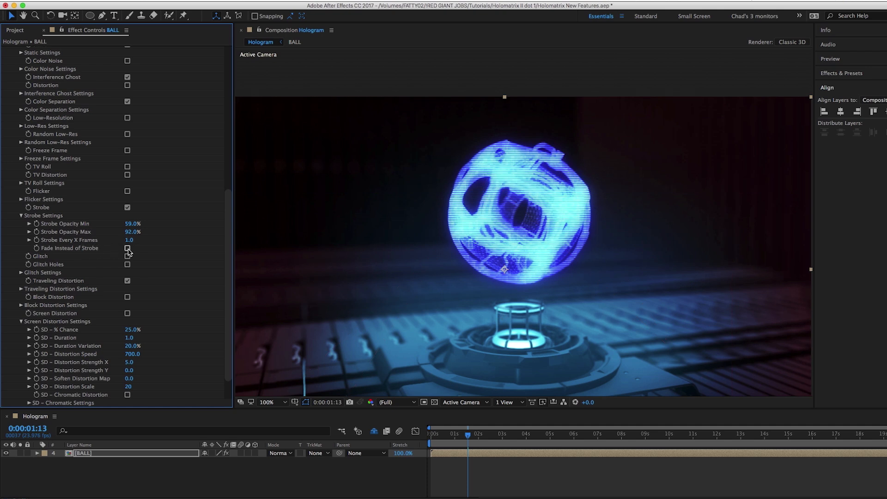
left_click(127, 249)
left_click_drag(456, 439, 438, 438)
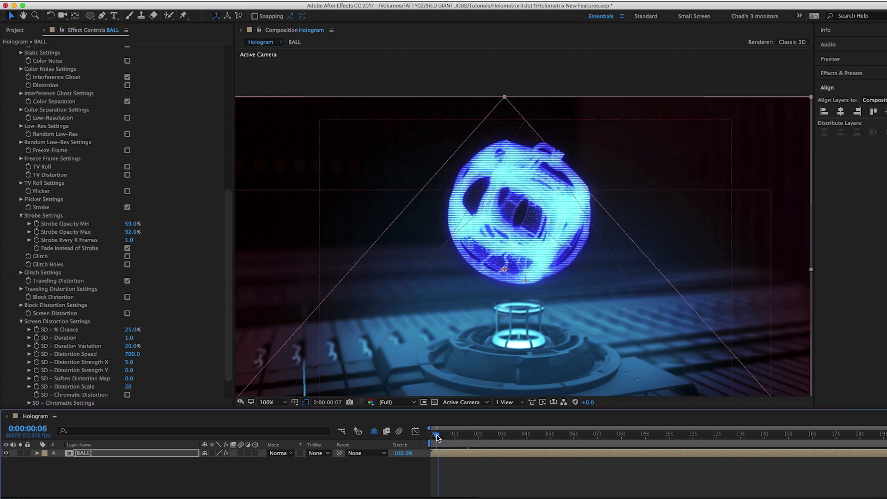
key("space")
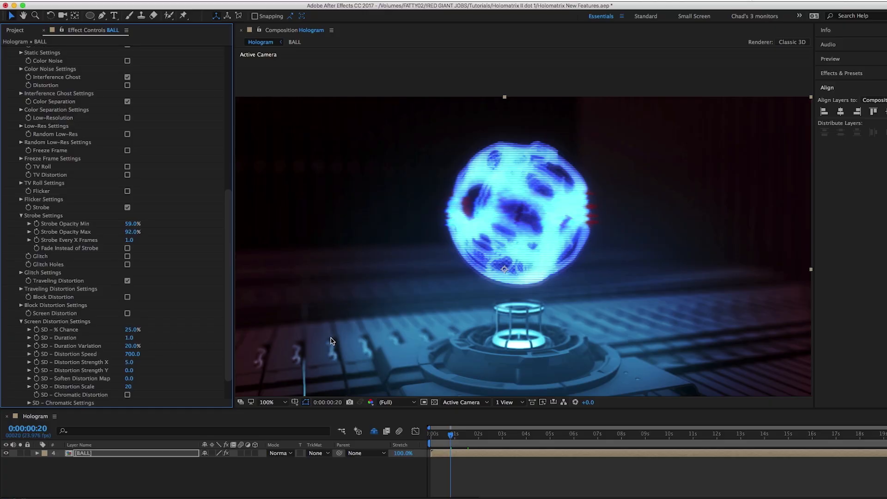
Enable Scrolling Line, disable Traveling Distortion and Strobe, and preview the animation
scroll(92, 268, "up", 1)
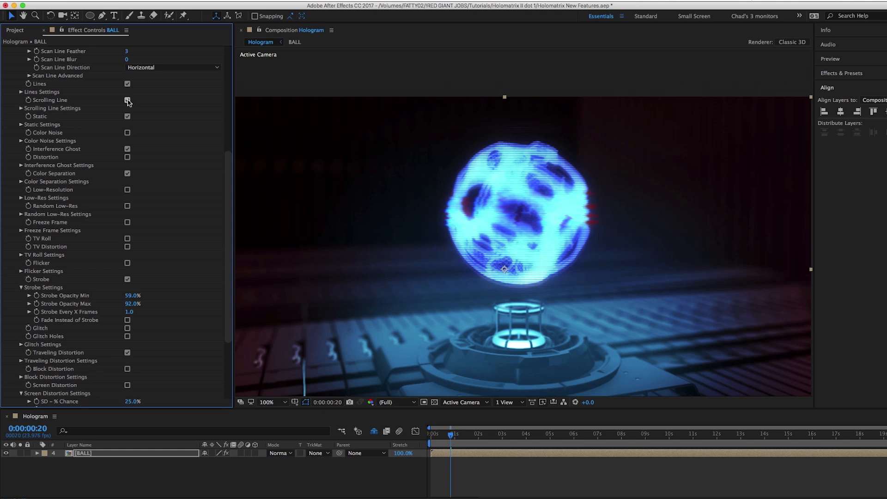
left_click(128, 100)
left_click(127, 352)
left_click(127, 279)
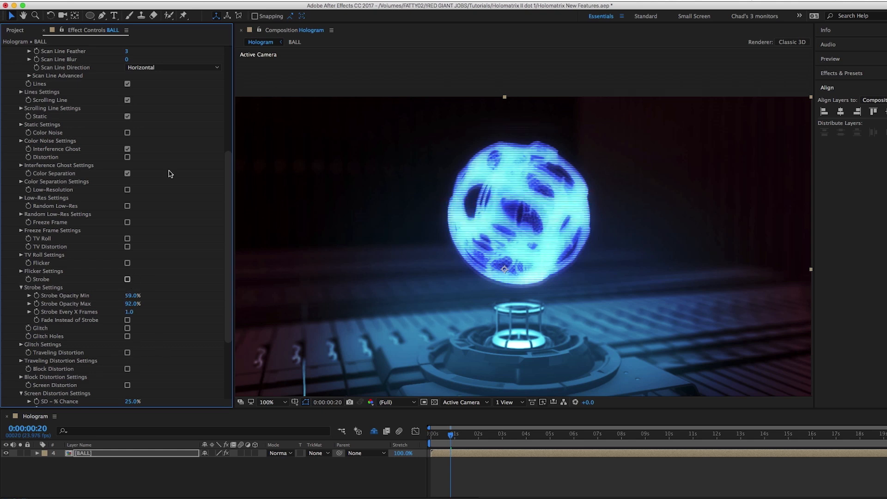
key("space")
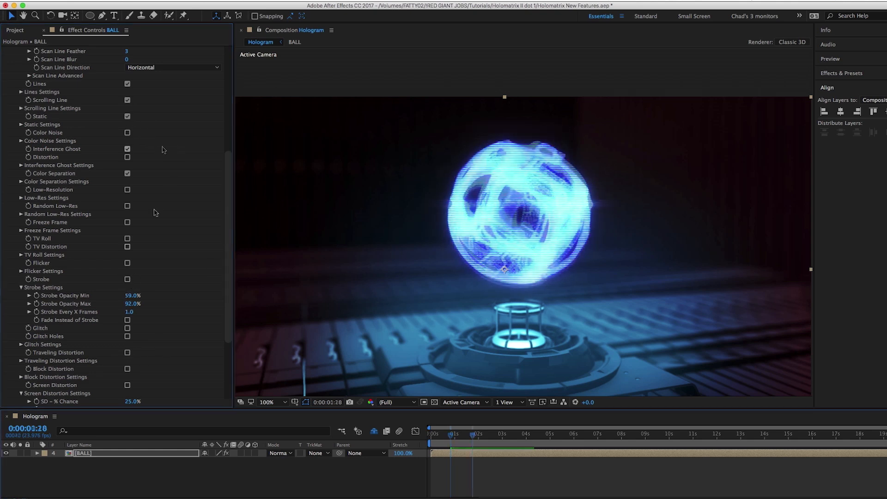
Set the Scrolling Line's Opacity to 95%, Line Height to 1.0% and Line Blur to 0.0, and preview the Scrolling Lines composition
left_click(21, 109)
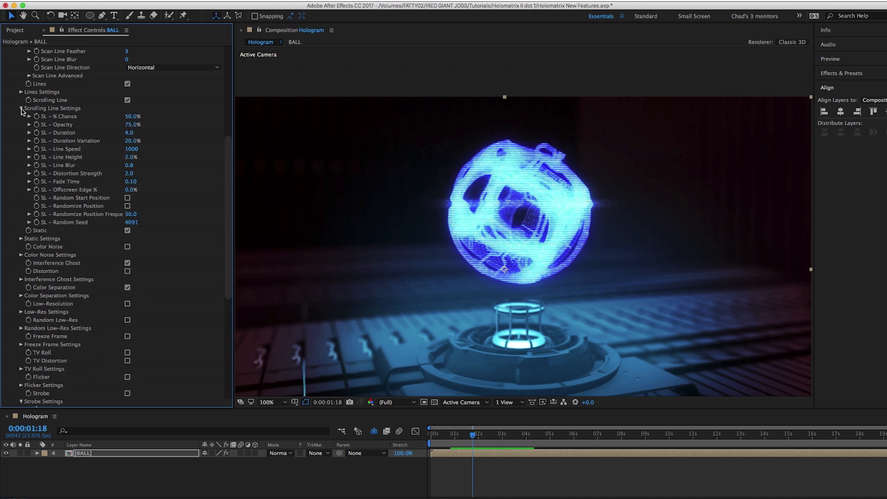
left_click_drag(121, 123, 149, 125)
left_click(129, 156)
type("1")
left_click(130, 165)
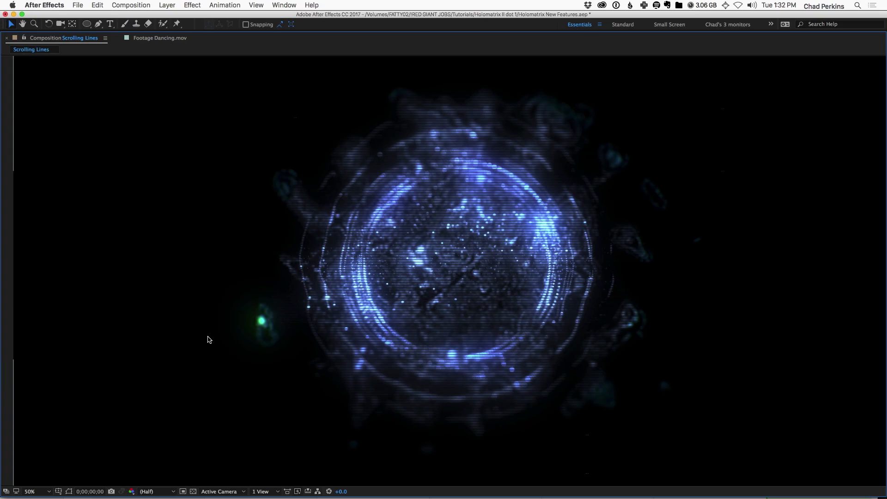
key("space")
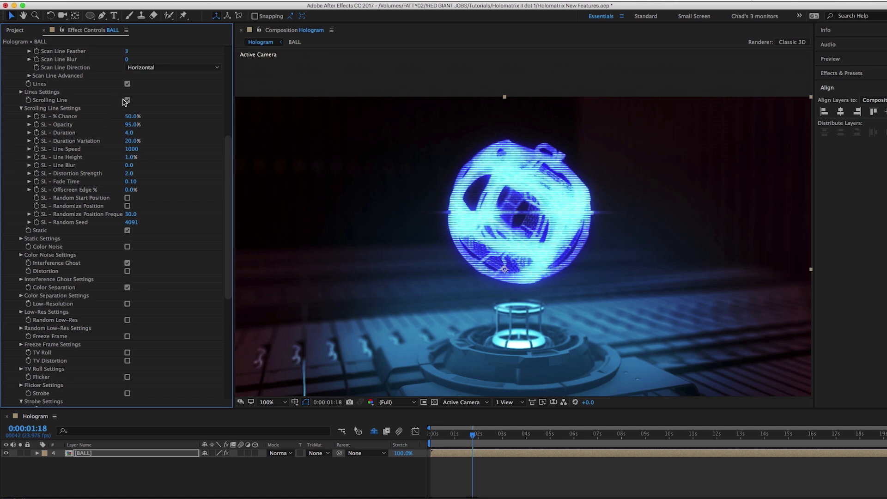
Collapse the Scrolling Line settings and disable Scrolling Line
left_click(88, 104)
left_click(21, 109)
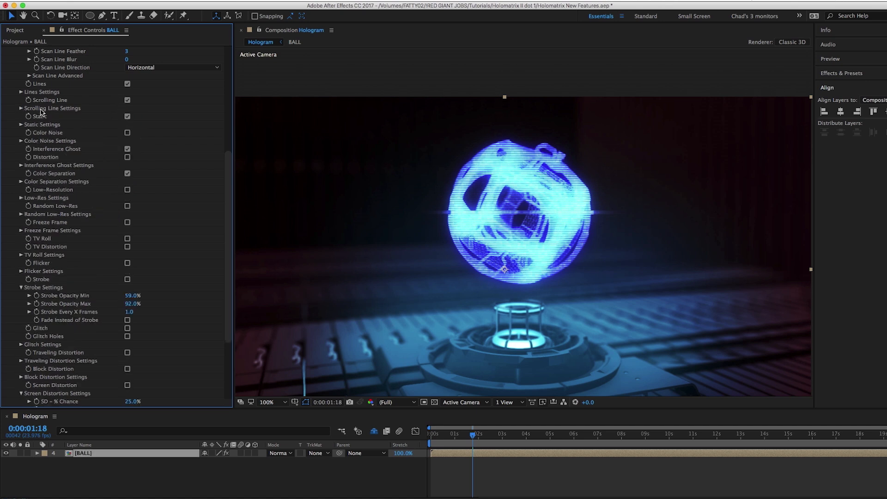
left_click(127, 100)
Try a Lines Distortion Strength of -12.0, and disable Lines
left_click(21, 92)
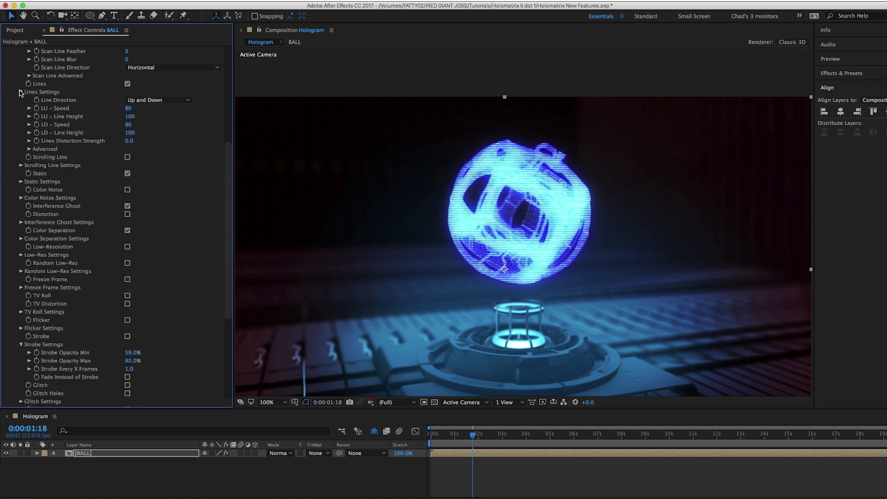
mouse_move(132, 140)
left_mouse_down()
mouse_move(146, 138)
mouse_move(109, 141)
mouse_move(124, 141)
left_mouse_up()
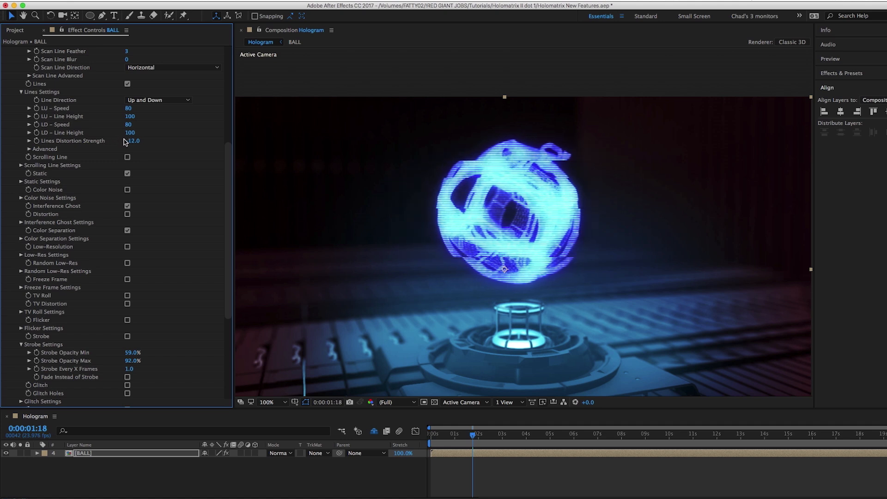
left_click(128, 84)
left_click(21, 92)
Set Scan Line Thickness to 1 and Scan Line Feather to 0
scroll(124, 155, "up", 8)
scroll(148, 220, "down", 2)
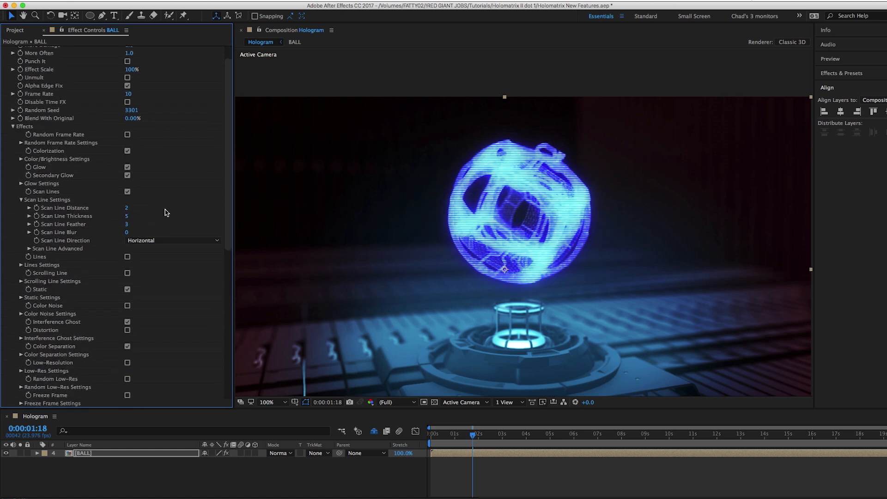
key("period")
left_click(128, 209)
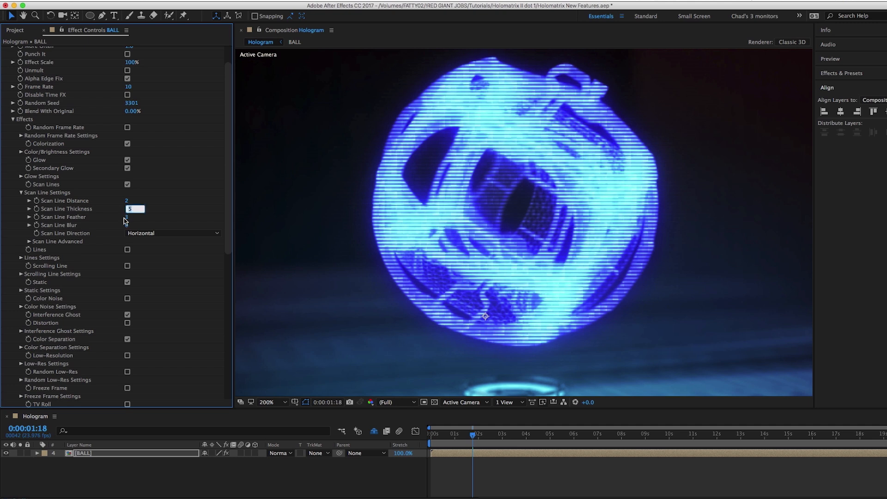
key("Tab")
type("0")
key("Return")
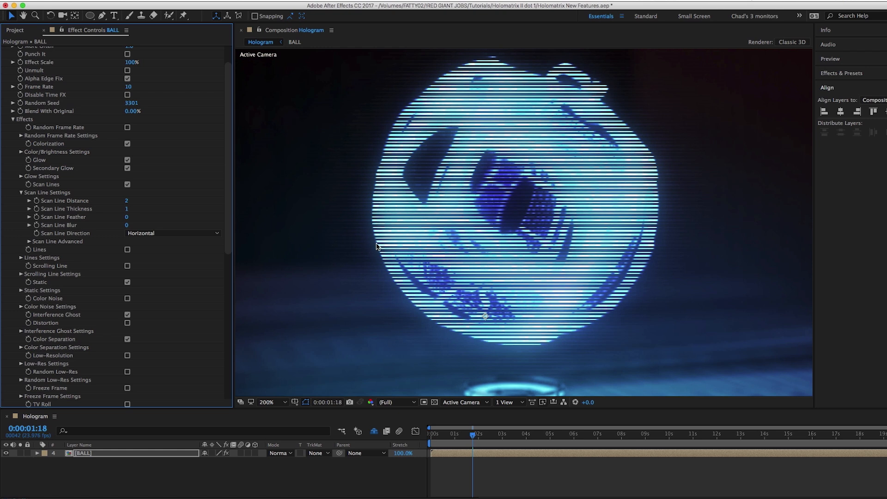
Turn on Disable Scaling in the Scan Line Advanced settings and set Scan Line Distance to 1
left_click(30, 242)
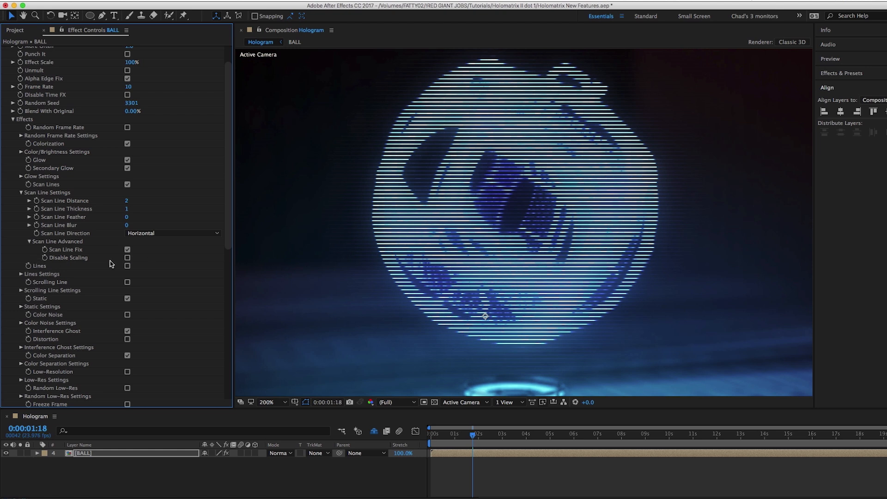
left_click(127, 258)
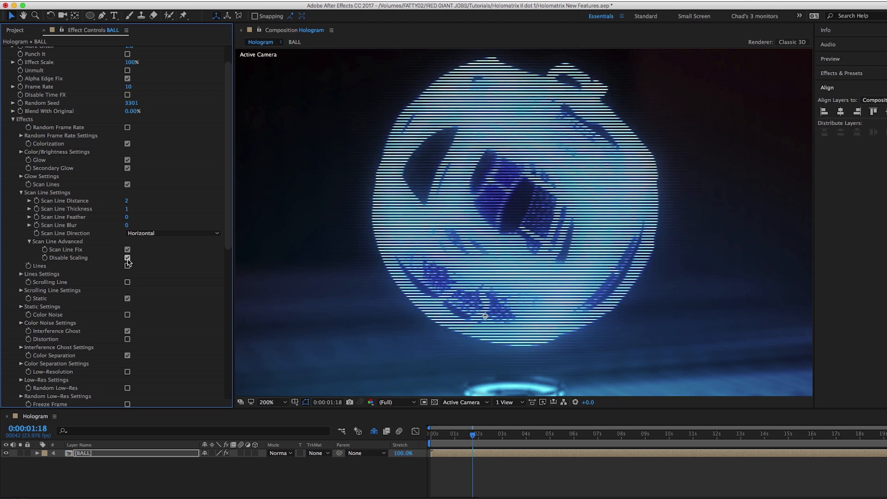
left_click(127, 201)
type("1")
key("Return")
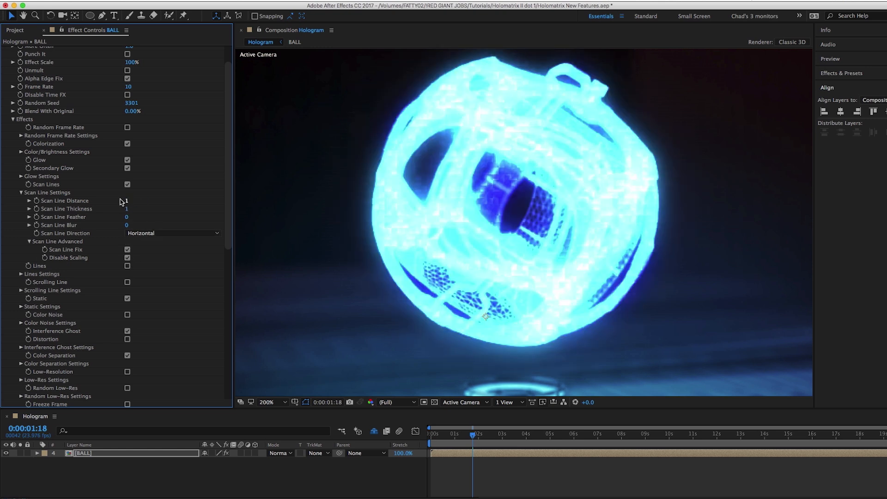
Set Scan Line Distance back to 2 and inspect the scan lines at 100% and 200% magnification
left_click(126, 201)
type("2")
key("Return")
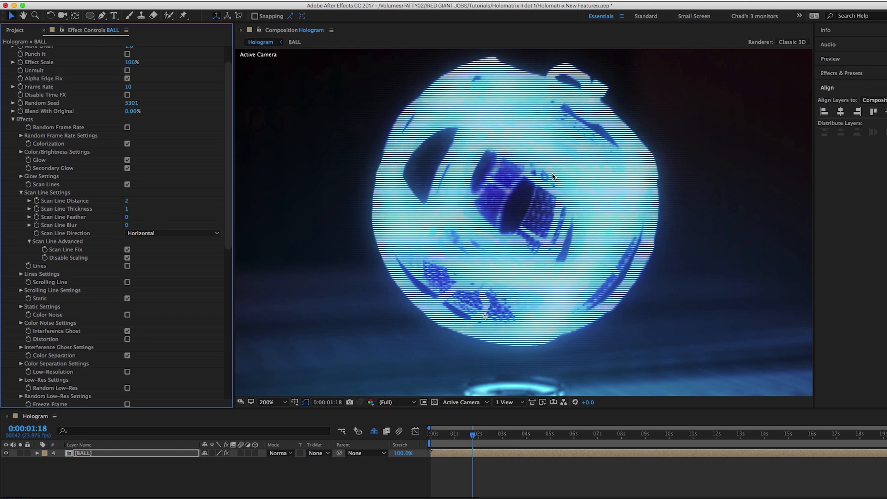
key("comma")
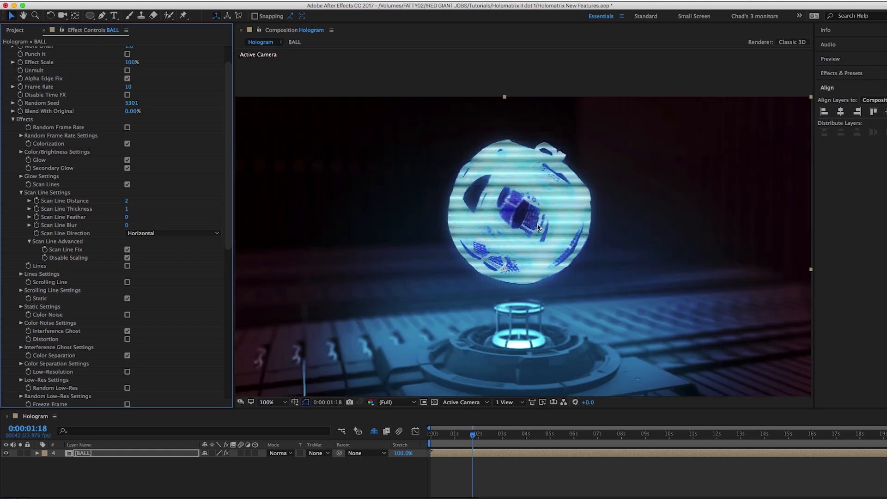
key("period")
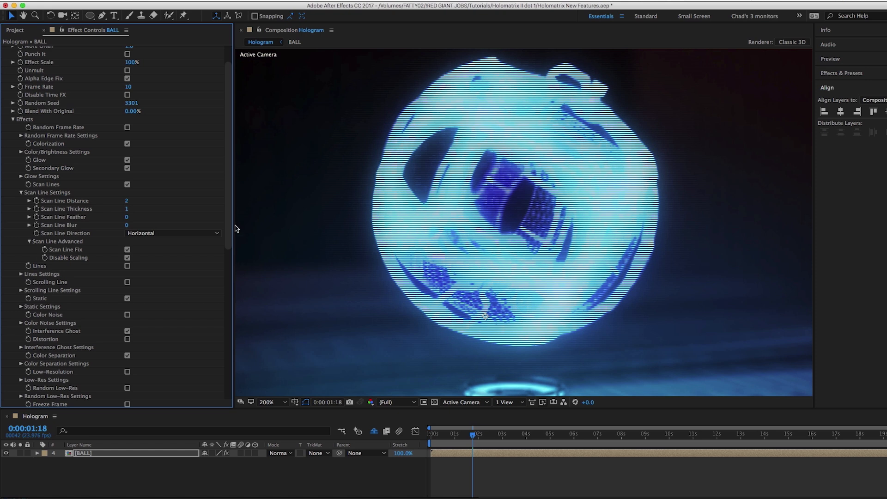
Collapse the Screen Distortion settings, reveal the Traveling Distortion settings and enable Traveling Distortion again
scroll(37, 212, "down", 10)
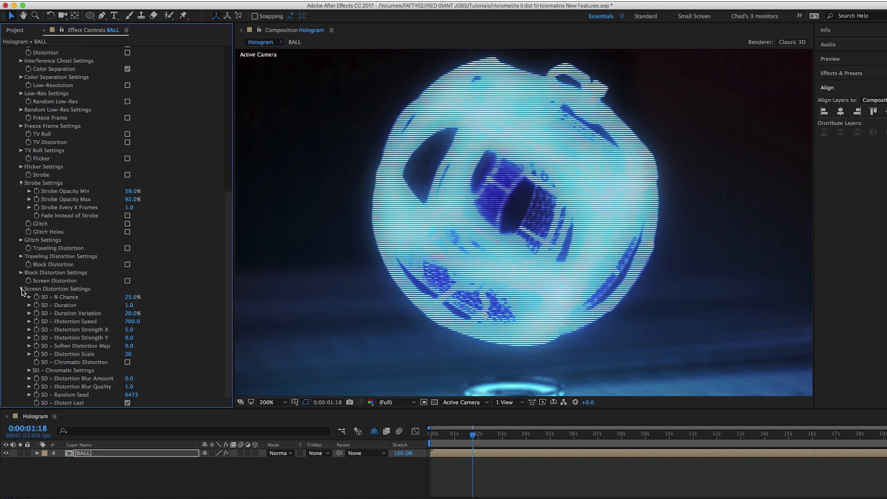
left_click(21, 290)
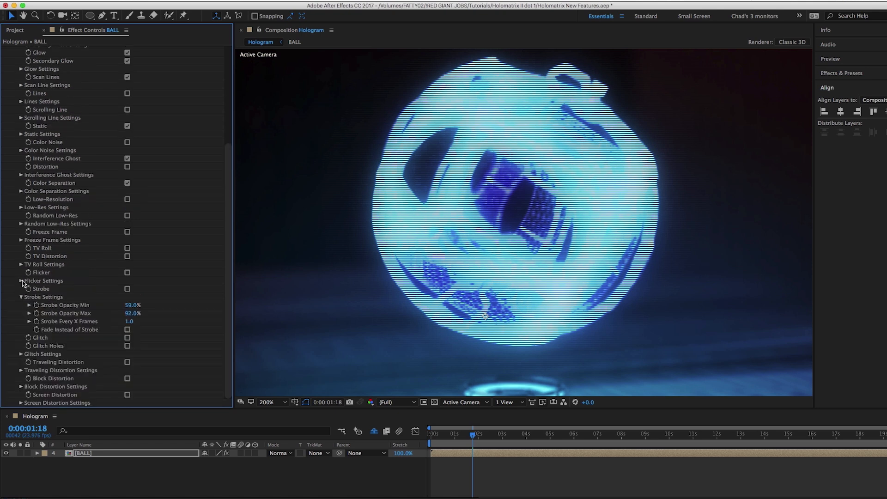
left_click(21, 373)
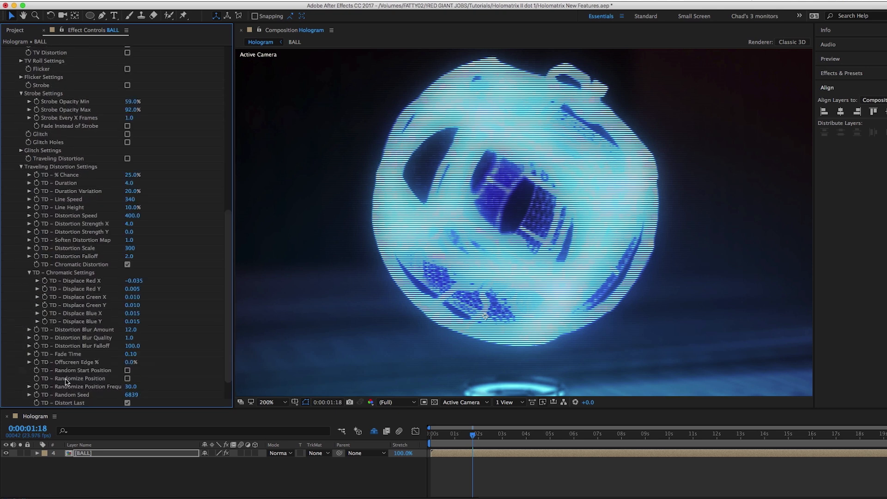
left_click(127, 159)
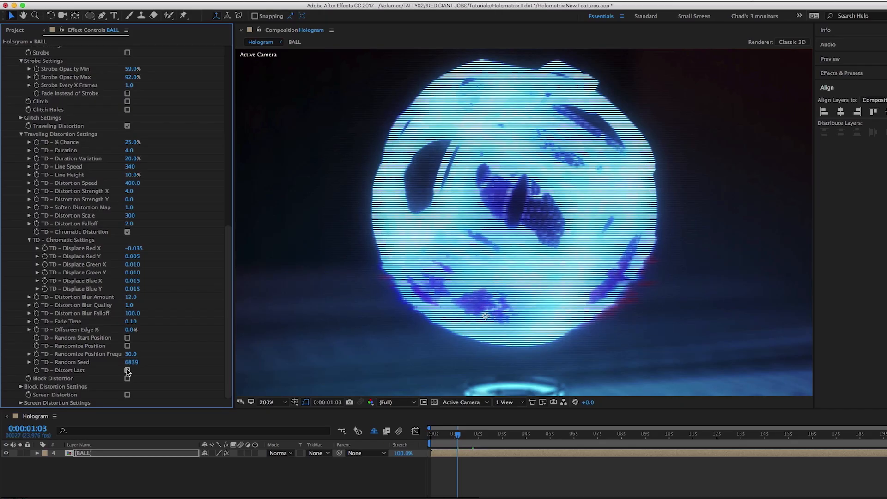
Compare the Traveling Distortion with Distort Last off and on, and leave Distort Last enabled
left_click(128, 371)
left_click(127, 370)
left_click(128, 370)
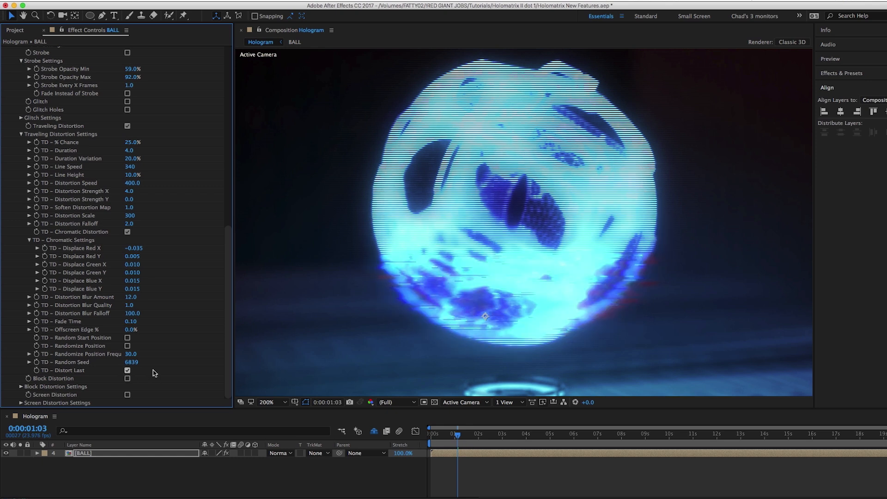